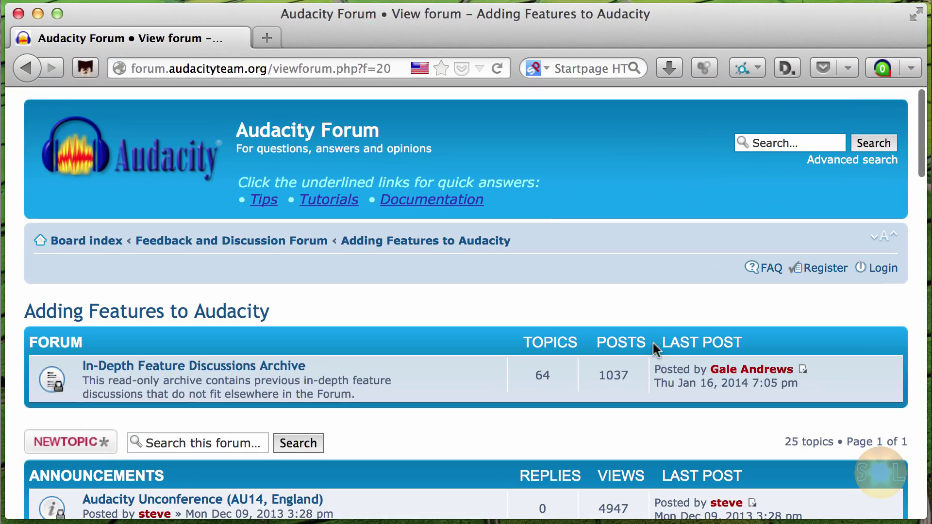
Open the 'Improving the Change Pitch module' forum topic and highlight the Sliding Time Scale/Pitch Shift recommendation
scroll(667, 363, down, 2)
scroll(666, 363, down, 10)
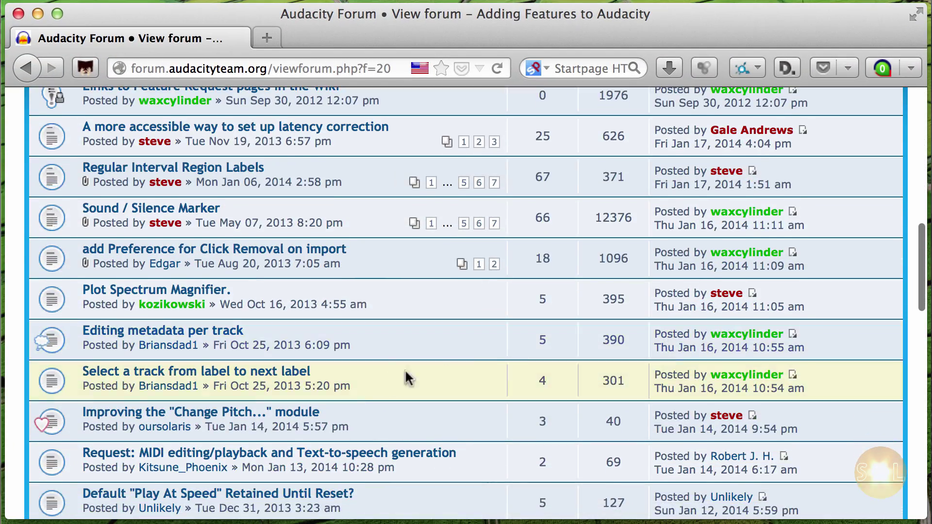
click(292, 411)
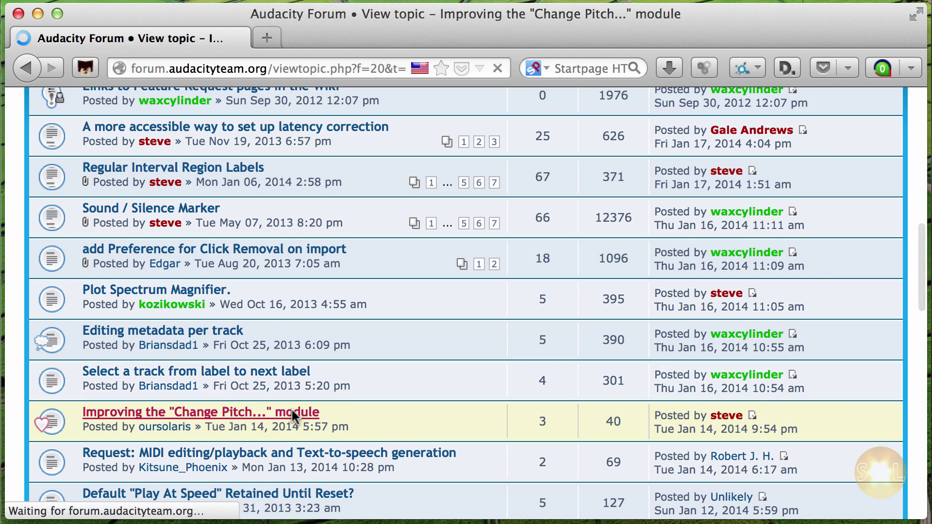
scroll(291, 409, down, 10)
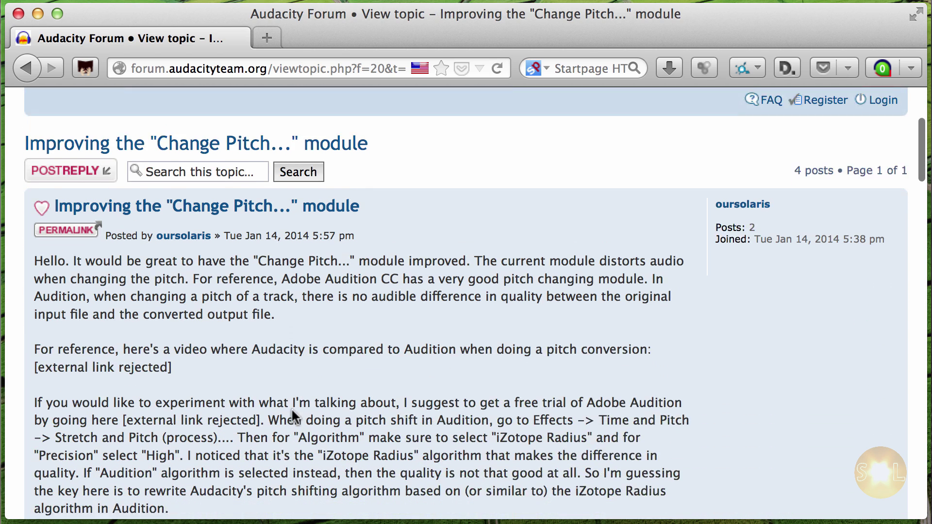
scroll(291, 409, down, 4)
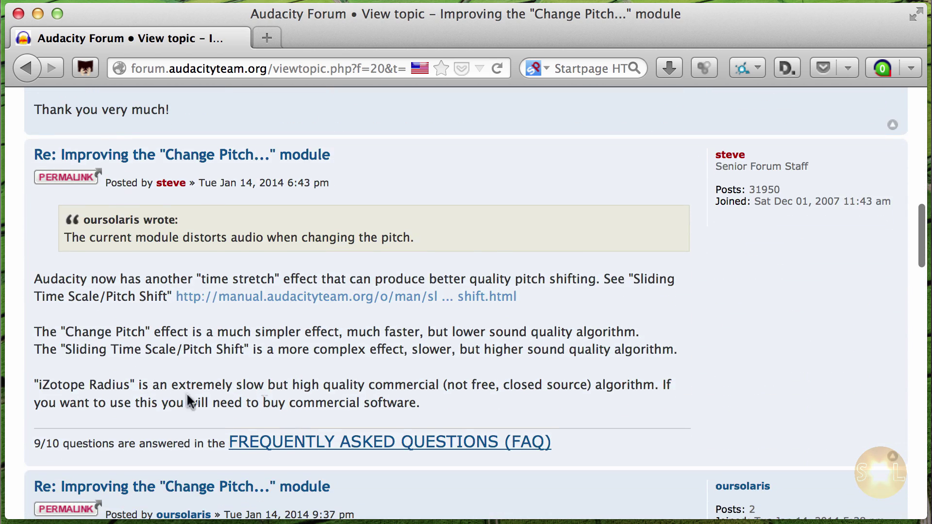
drag(38, 347, 665, 342)
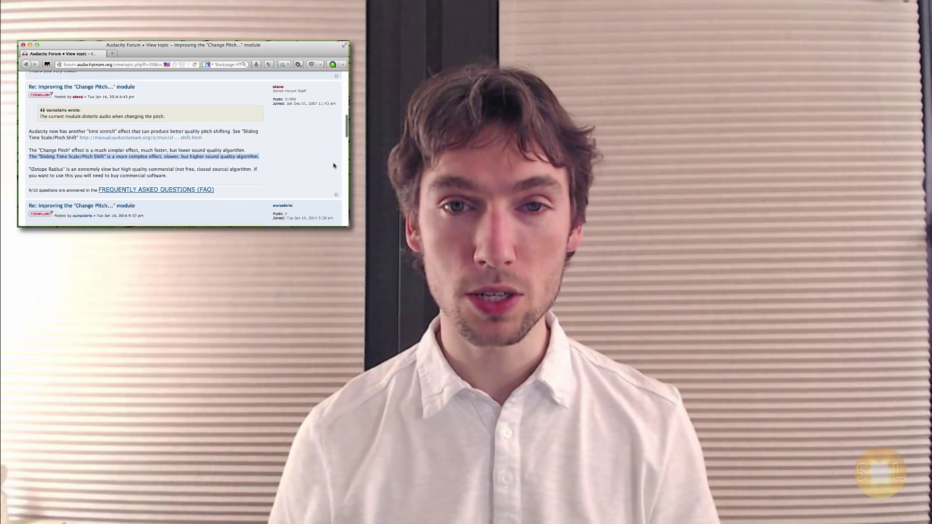
scroll(333, 165, down, 5)
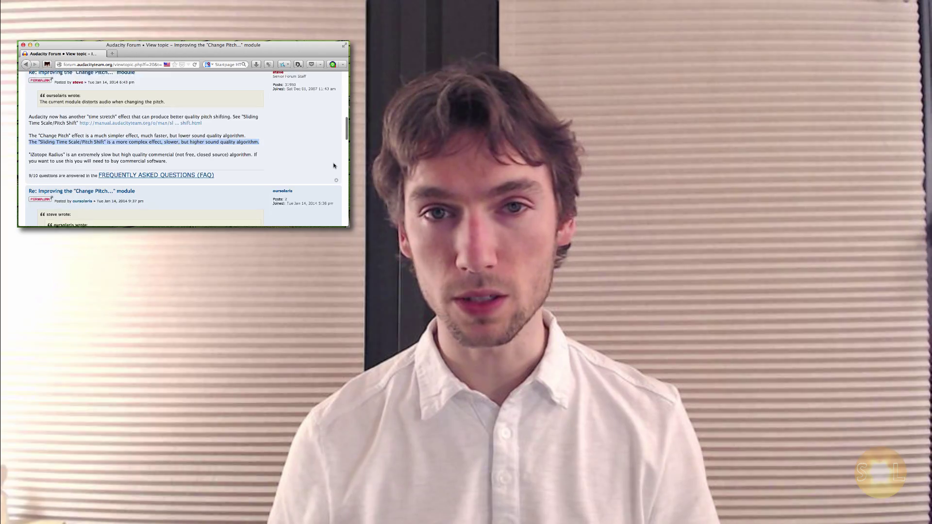
Scroll the forum page away to reach the Finder desktop showing the MP3 file
scroll(334, 166, down, 3)
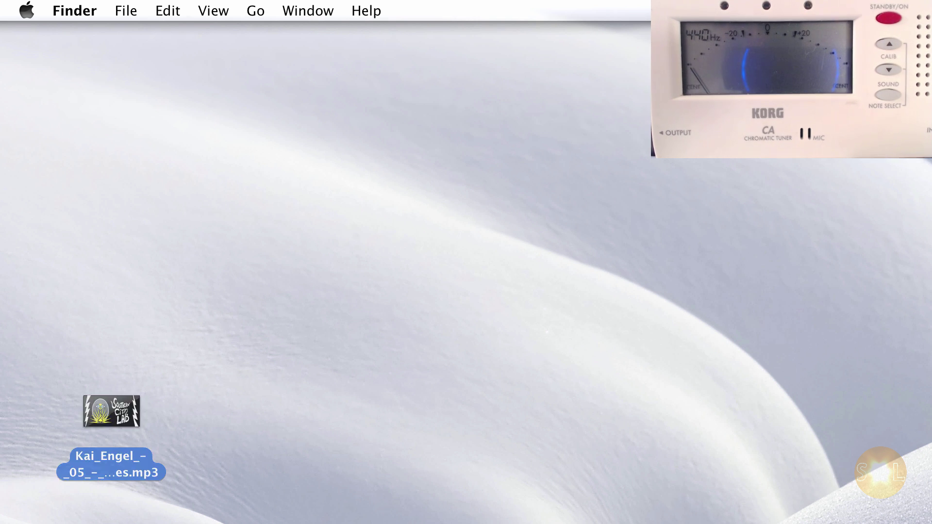
Open Kai_Engel_-_05_-_Vintage_Frames.mp3 from the desktop with Audacity
right_click(161, 199)
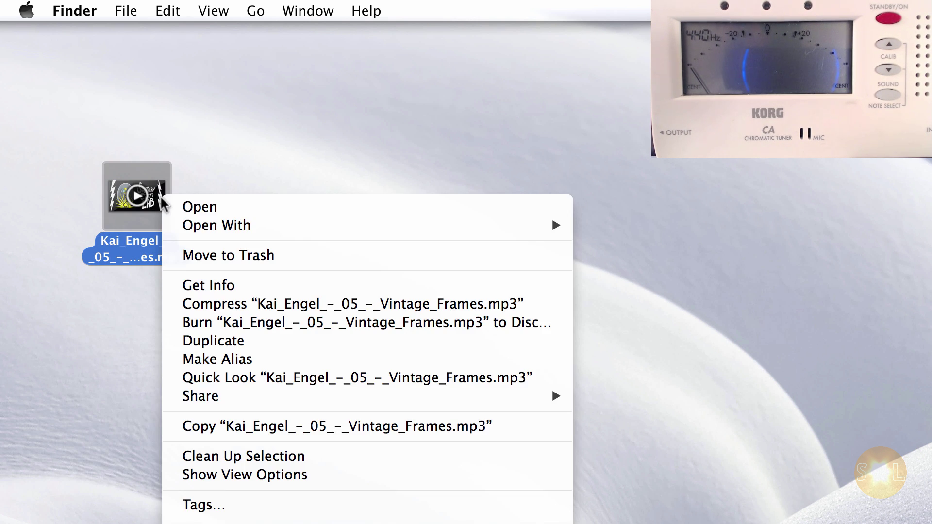
mouse_move(206, 226)
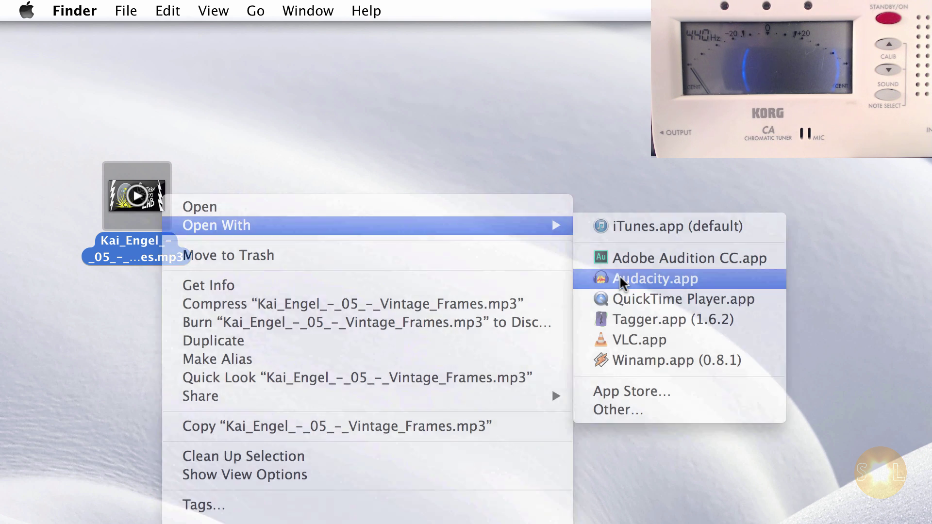
click(619, 278)
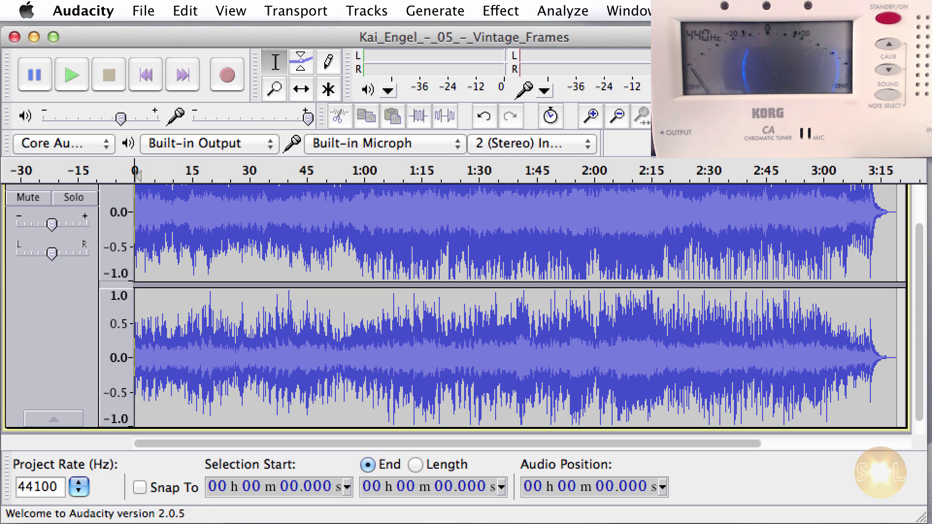
Briefly play and stop the song, then select all 3 min 19.288 s of audio
scroll(666, 290, up, 2)
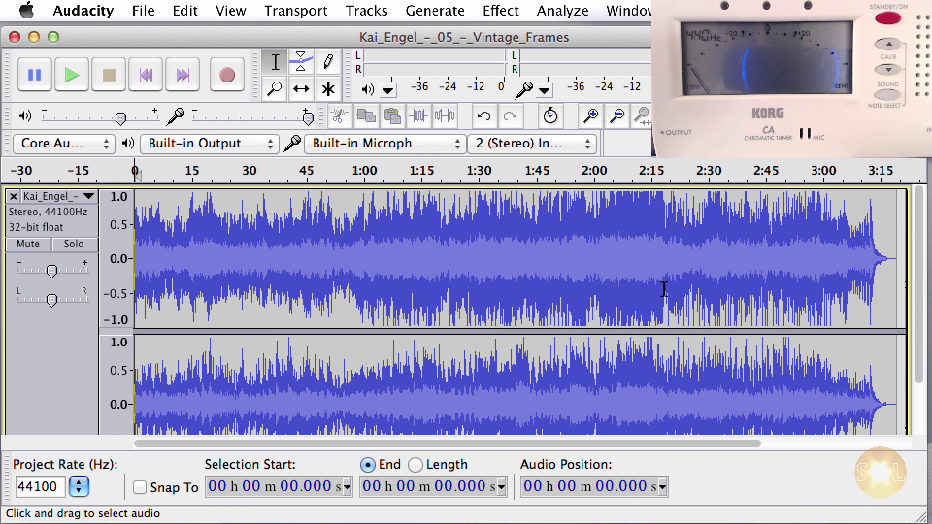
key(space)
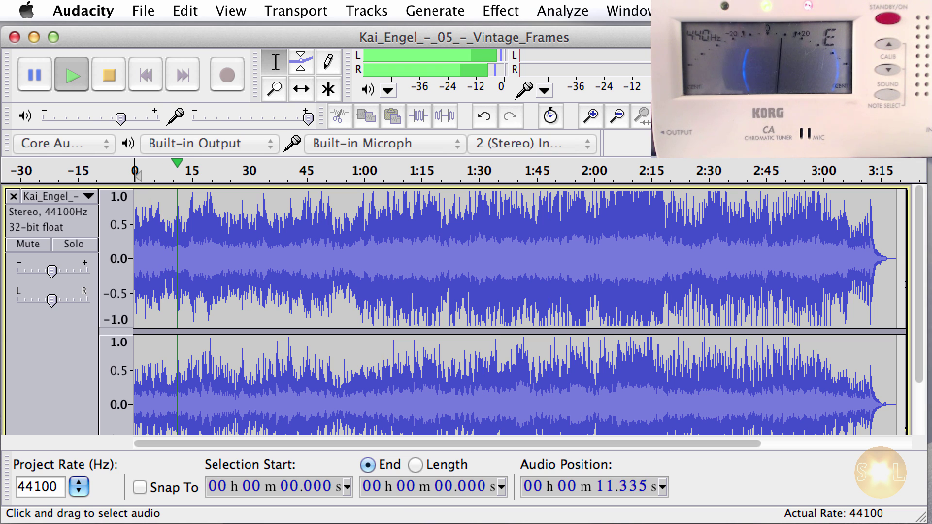
key(space)
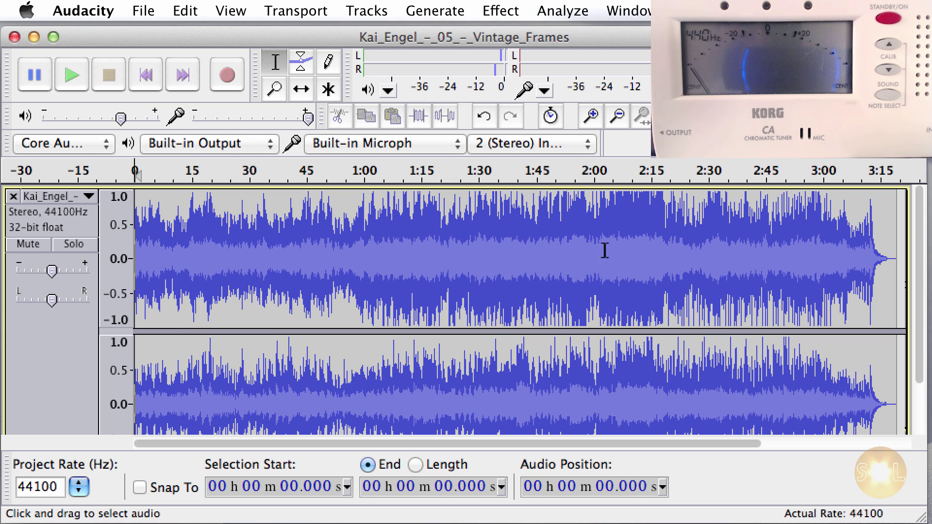
key(super+a)
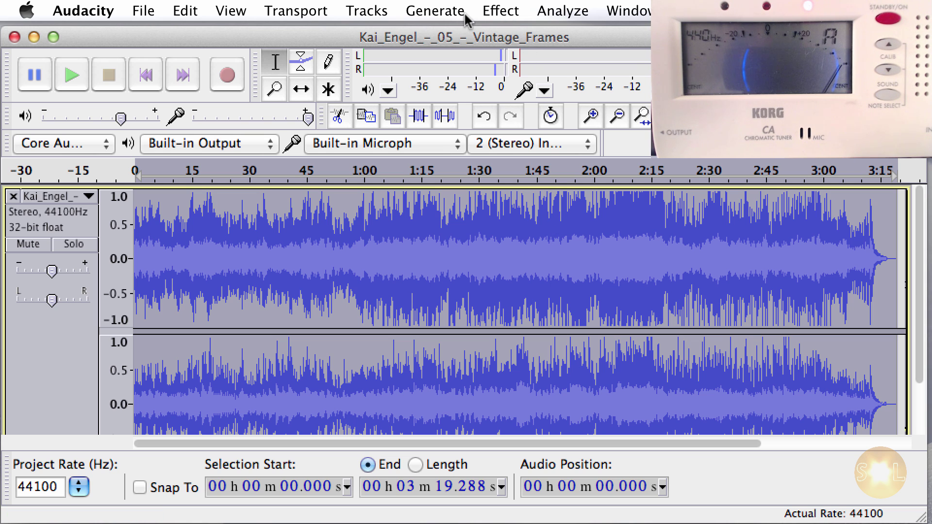
Open the Change Pitch effect and enter -1.77 as the Percent Change
click(495, 15)
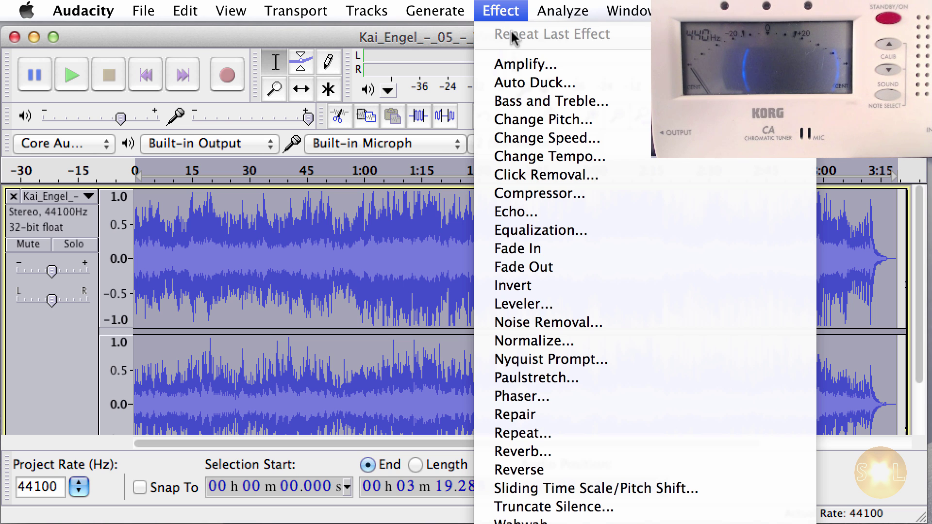
click(534, 121)
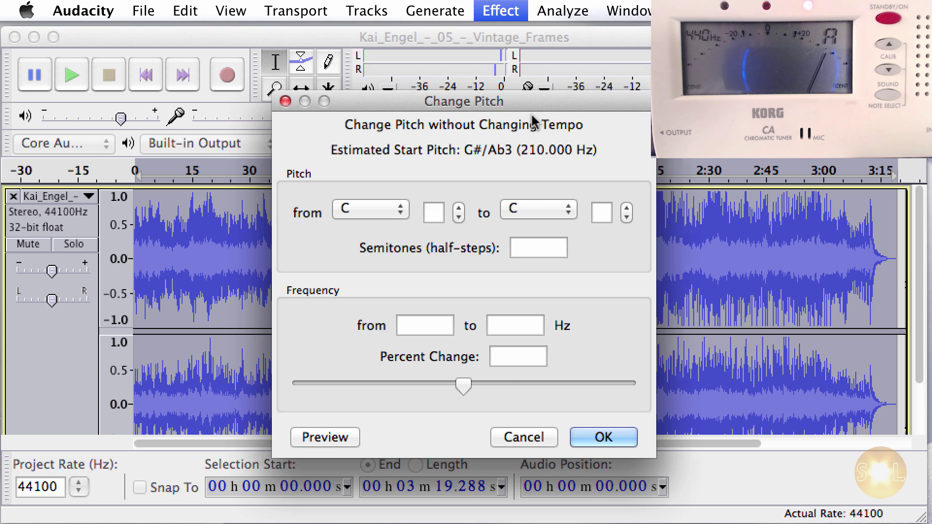
click(524, 349)
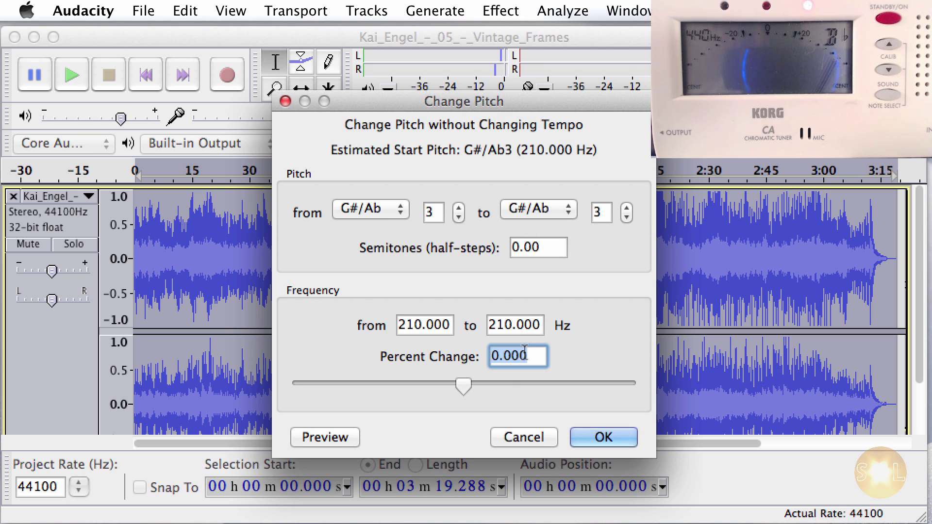
text(-)
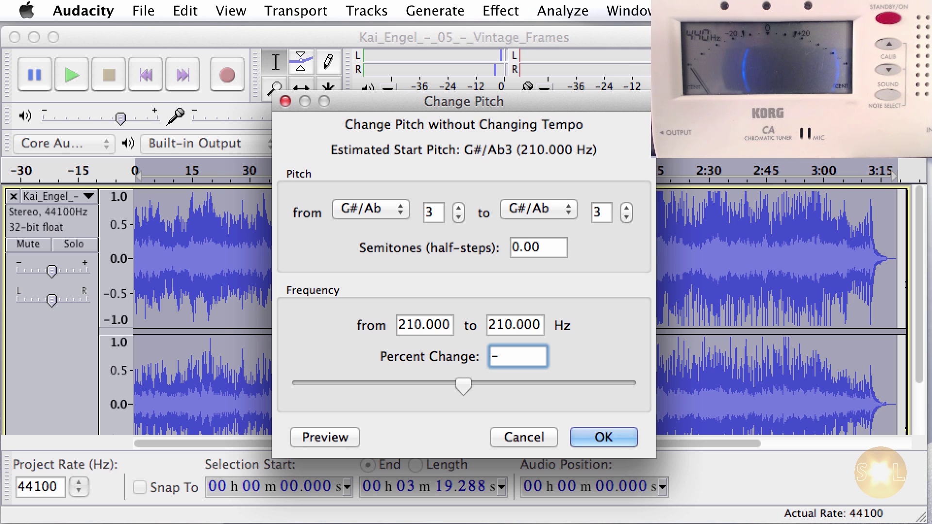
text(1.776)
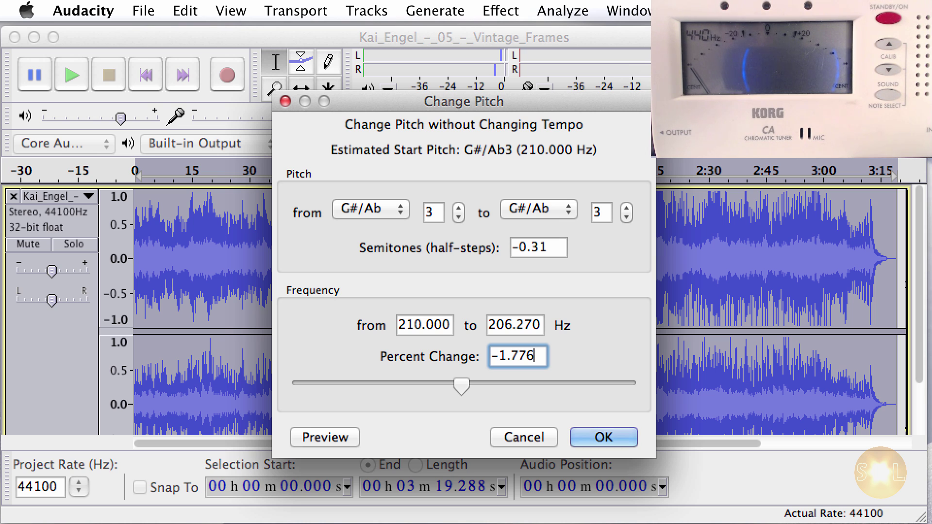
Set the starting frequency to 440 Hz and edit the target frequency decimals to 432.1
click(424, 321)
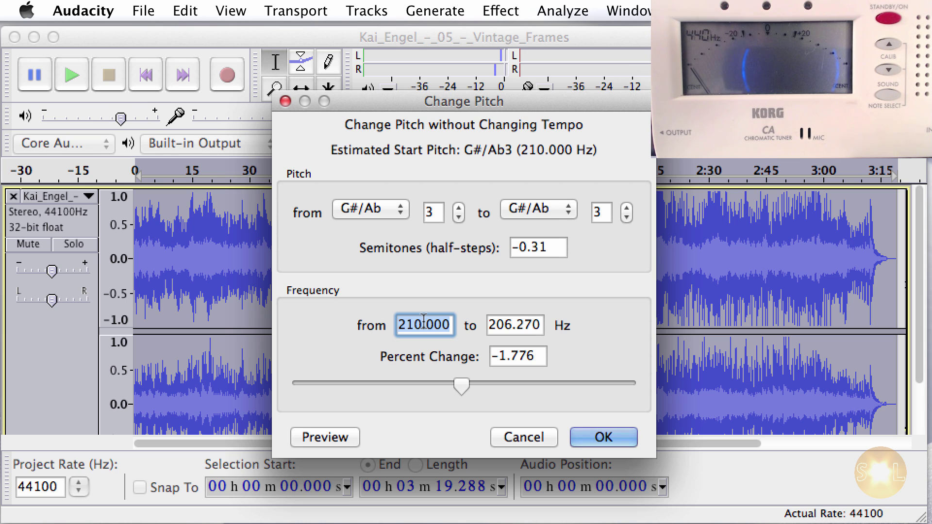
text(440)
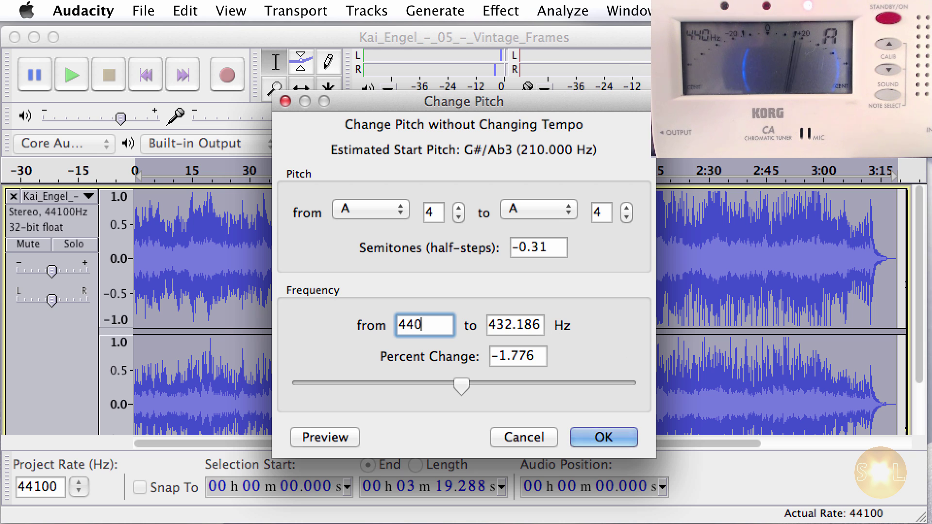
click(510, 325)
drag(509, 325, 557, 328)
key(BackSpace)
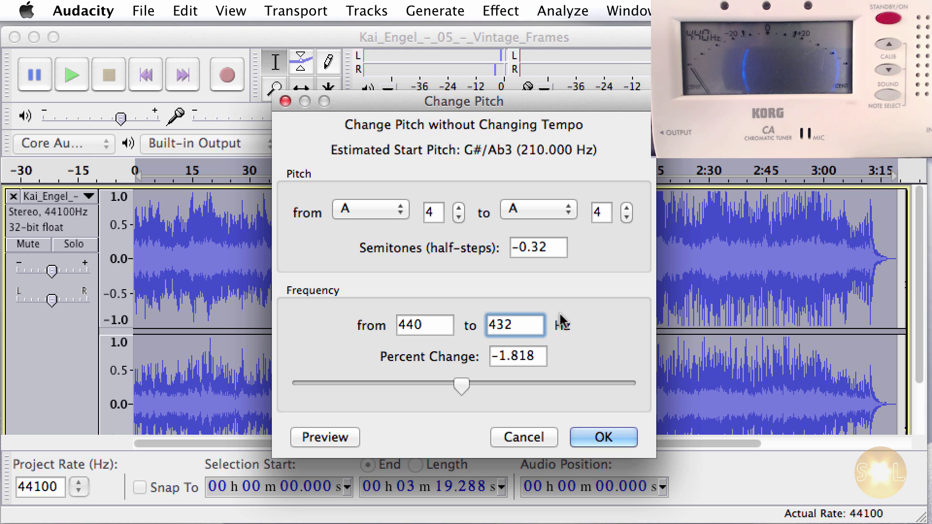
text(.186)
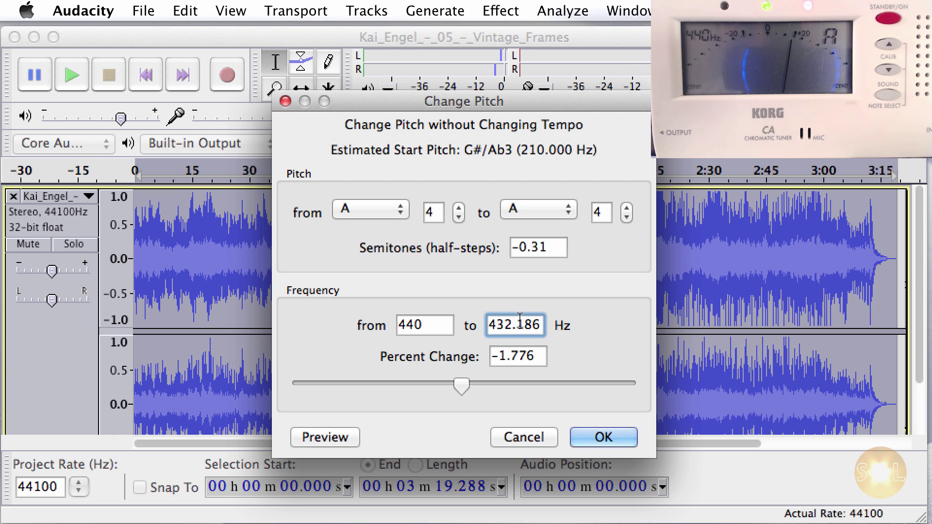
Retype the target frequency decimals, trying 432.000 and 432.186
drag(520, 318, 534, 318)
text(000)
click(517, 356)
click(518, 324)
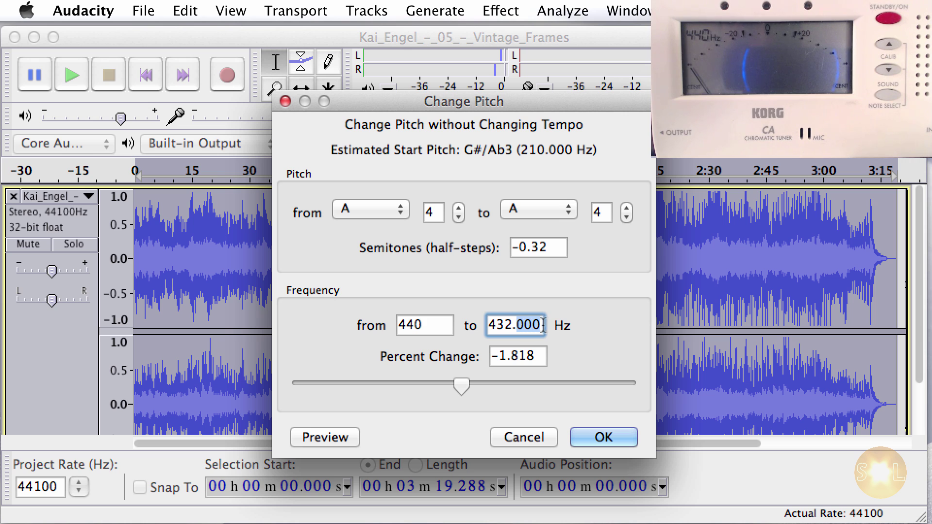
text(186)
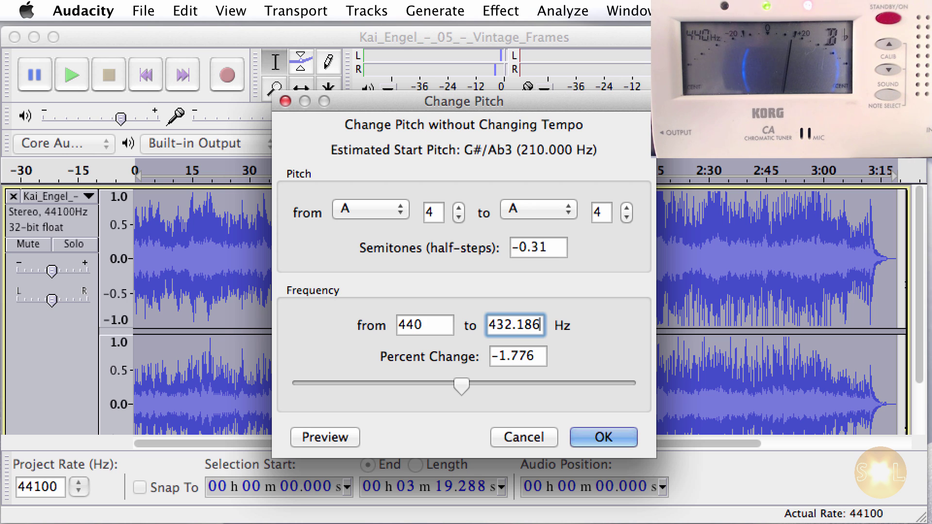
click(533, 355)
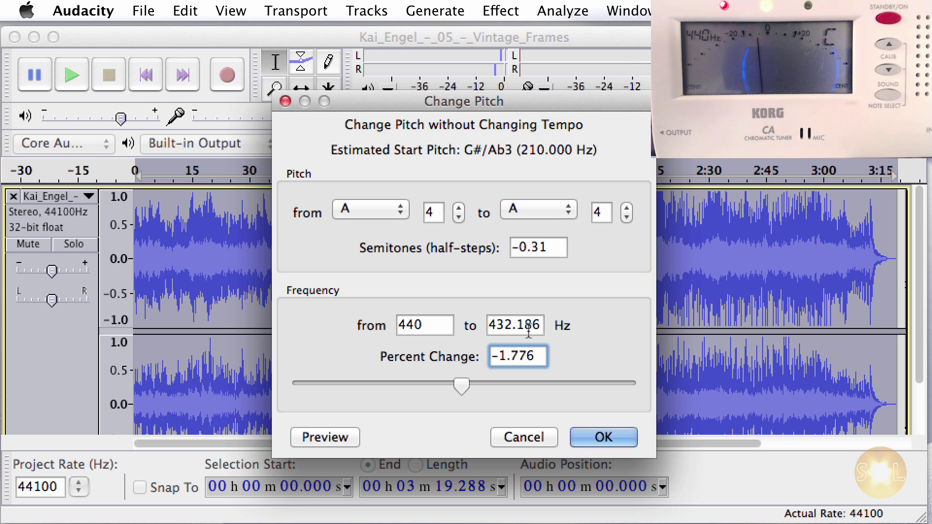
drag(519, 328, 544, 328)
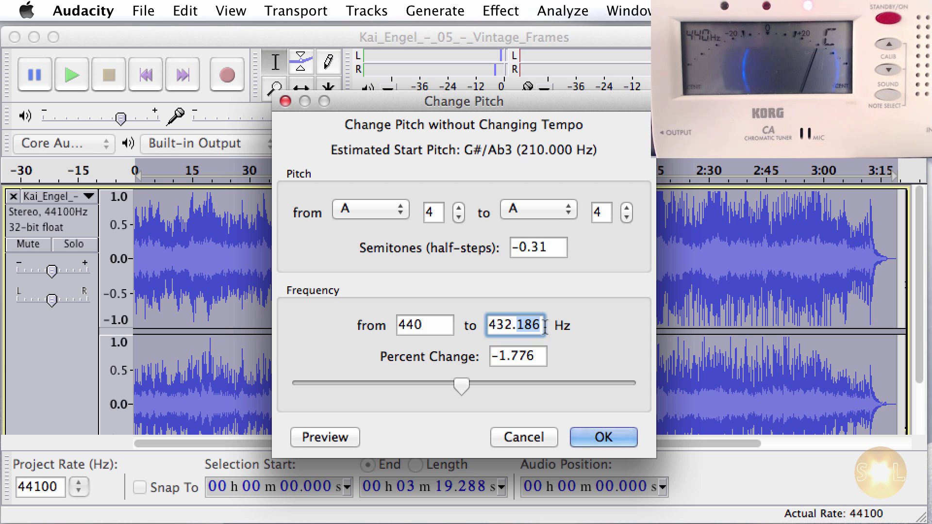
text(000)
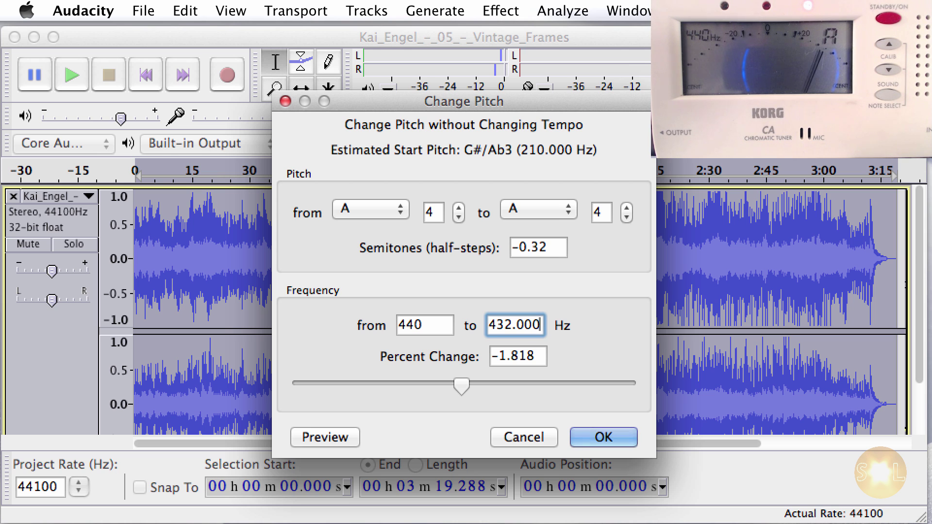
Retype the Percent Change as -1.77, mapping 440 Hz to 432.212 Hz
click(512, 355)
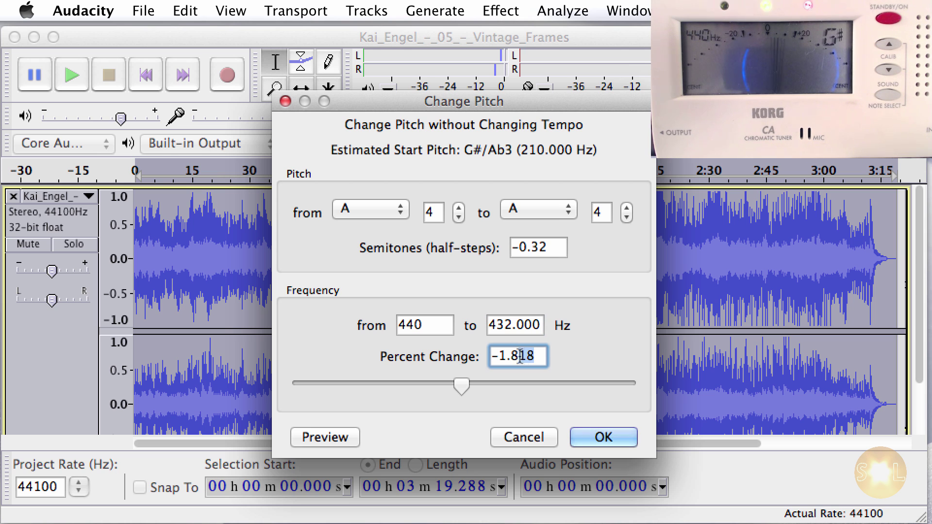
drag(512, 356, 547, 356)
key(Left)
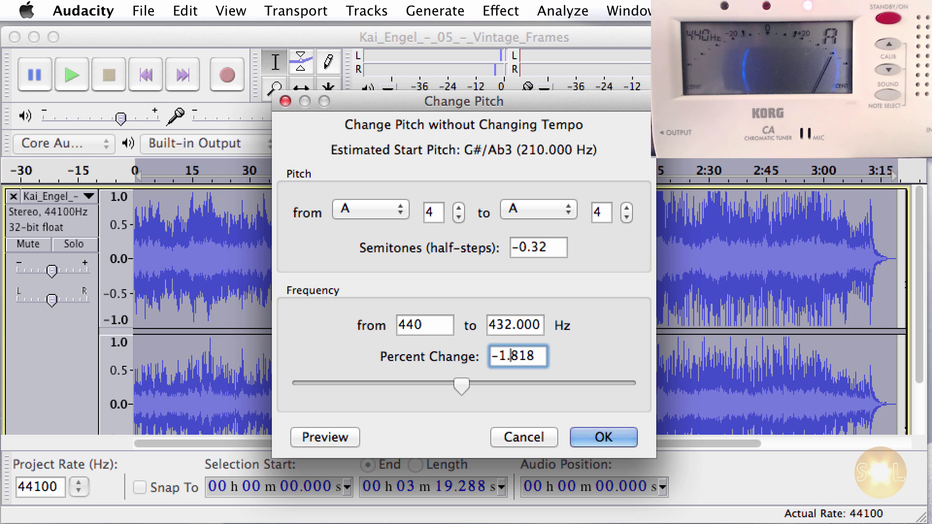
text(7781ᵻ)
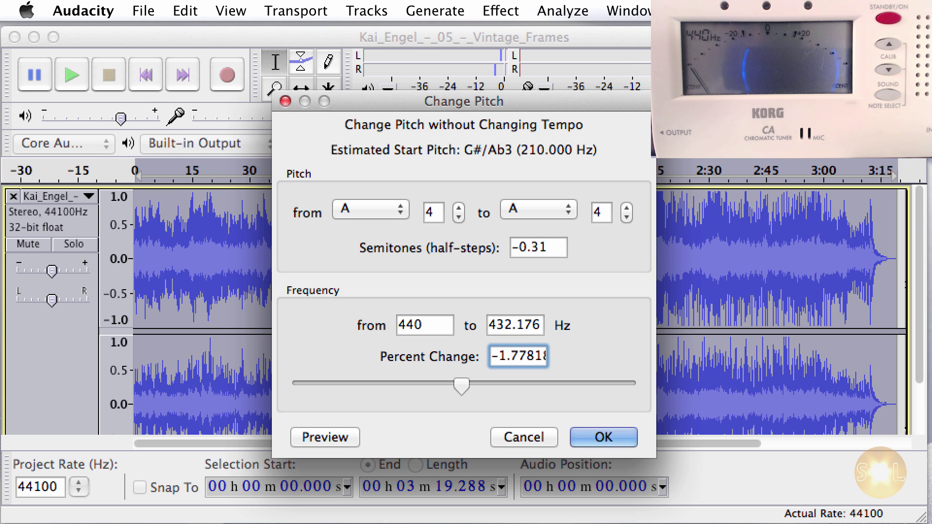
drag(513, 357, 563, 357)
text(77)
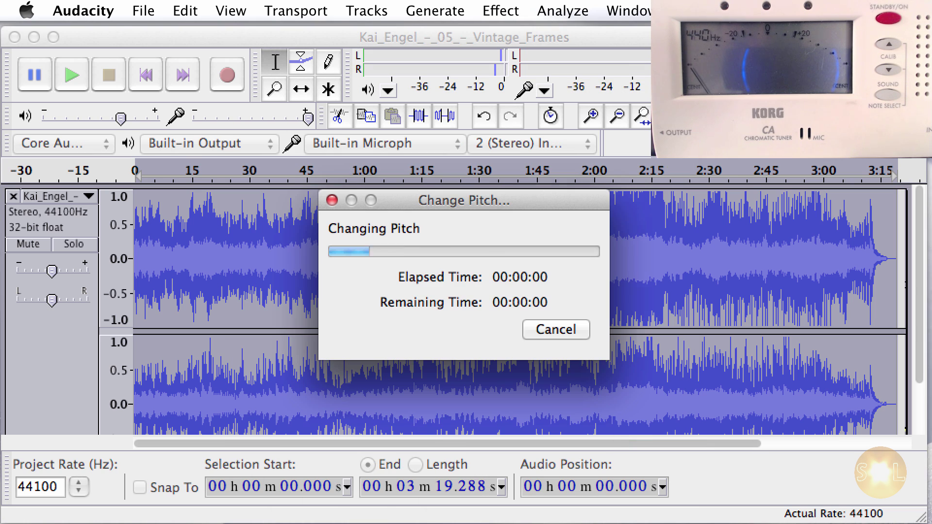
Scroll the track view back to the top to review the pitch-shifted waveform
scroll(515, 305, down, 2)
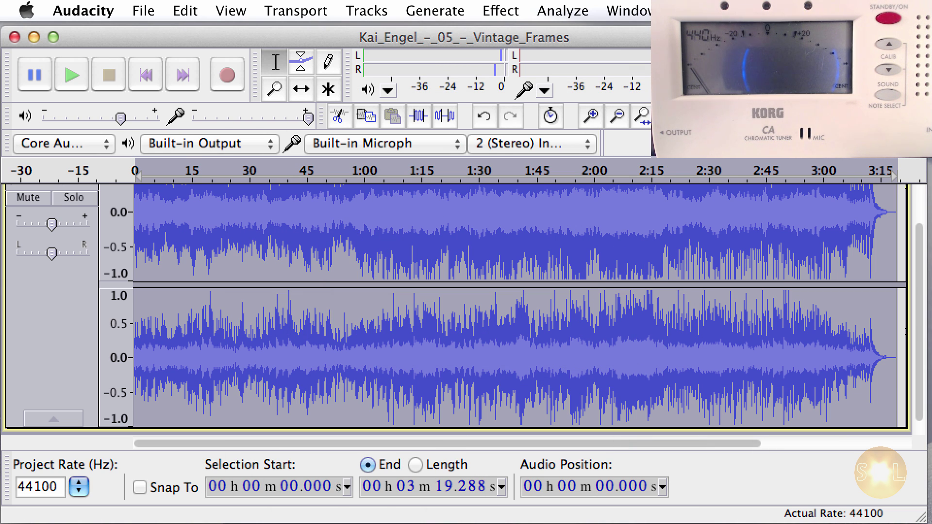
scroll(863, 244, up, 2)
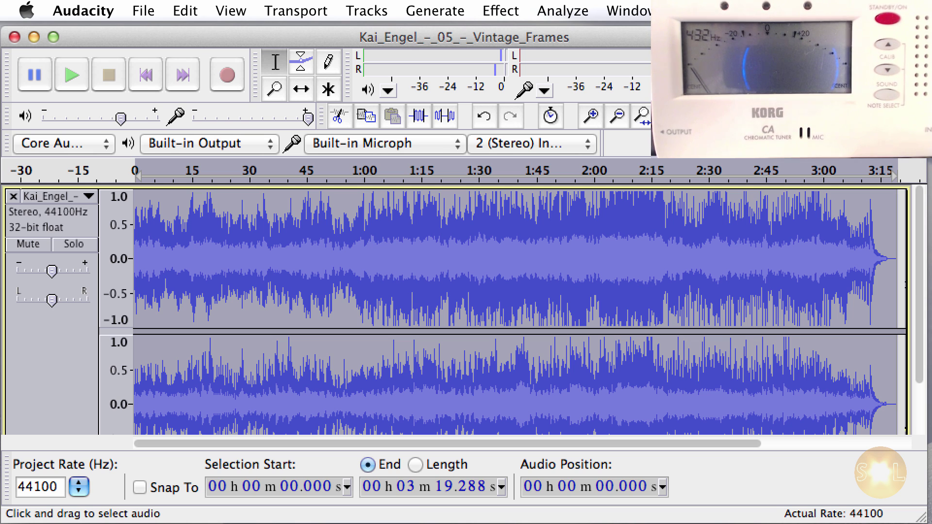
key(space)
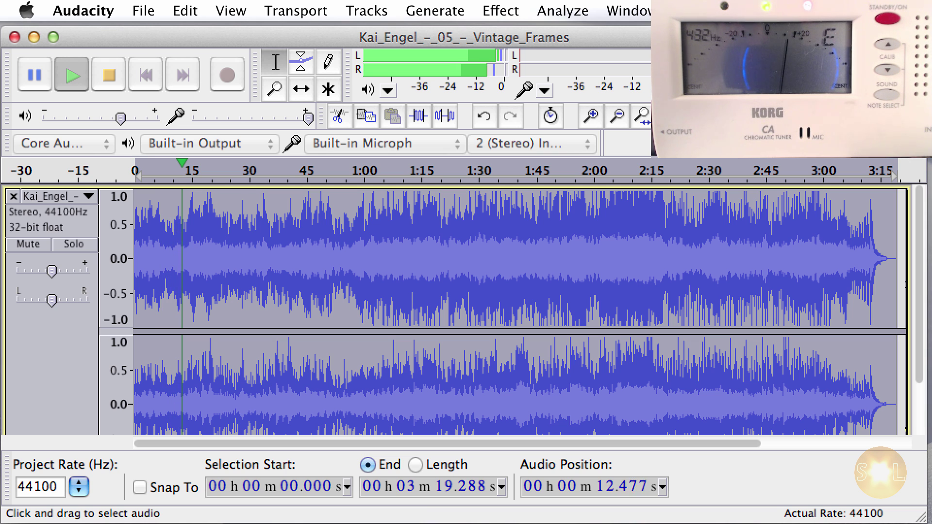
key(space)
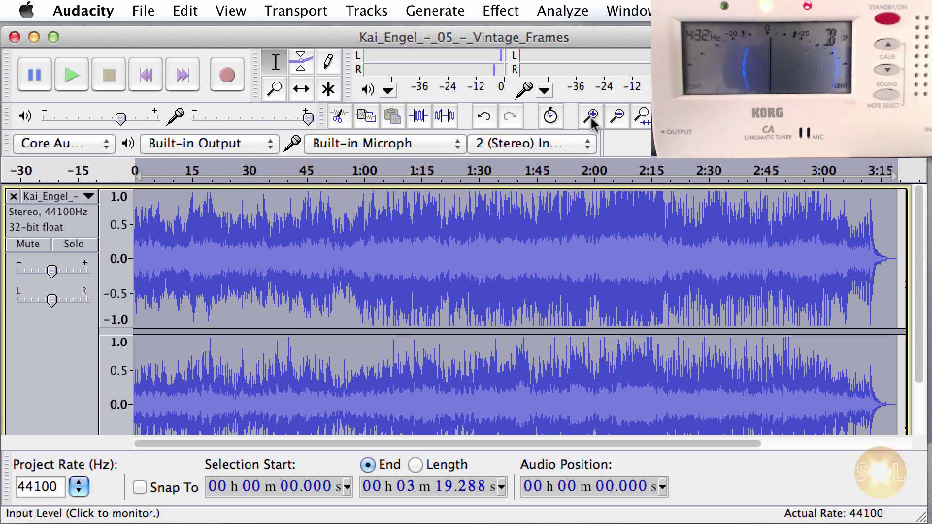
Quit Audacity, declining to save the pitch-change edits
click(143, 11)
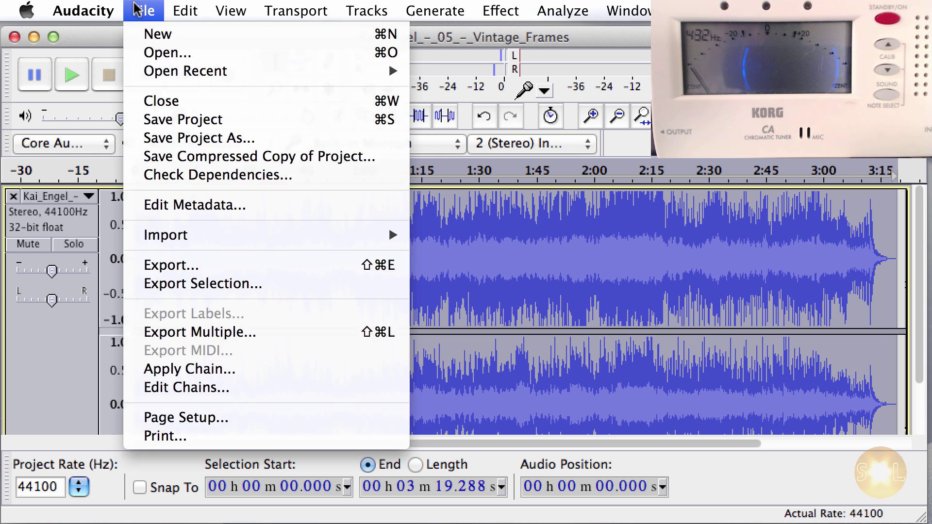
mouse_move(100, 15)
click(78, 191)
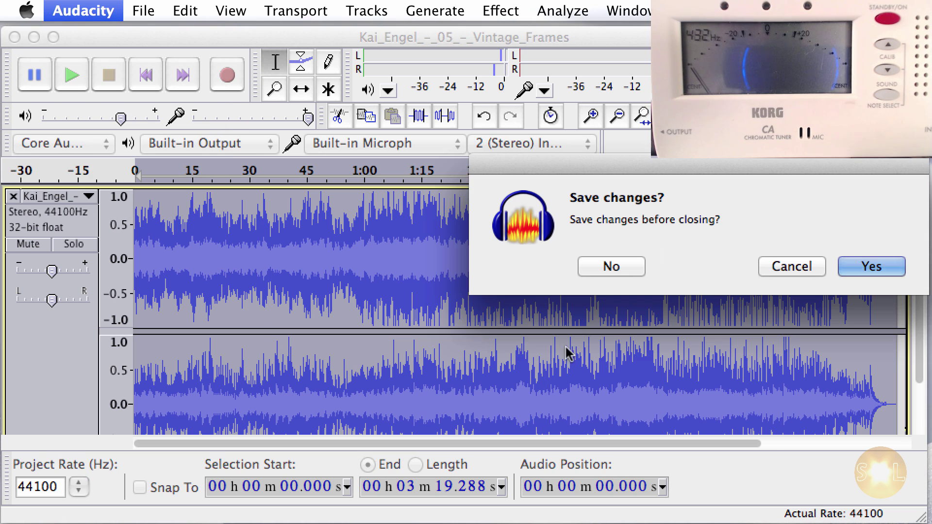
click(612, 266)
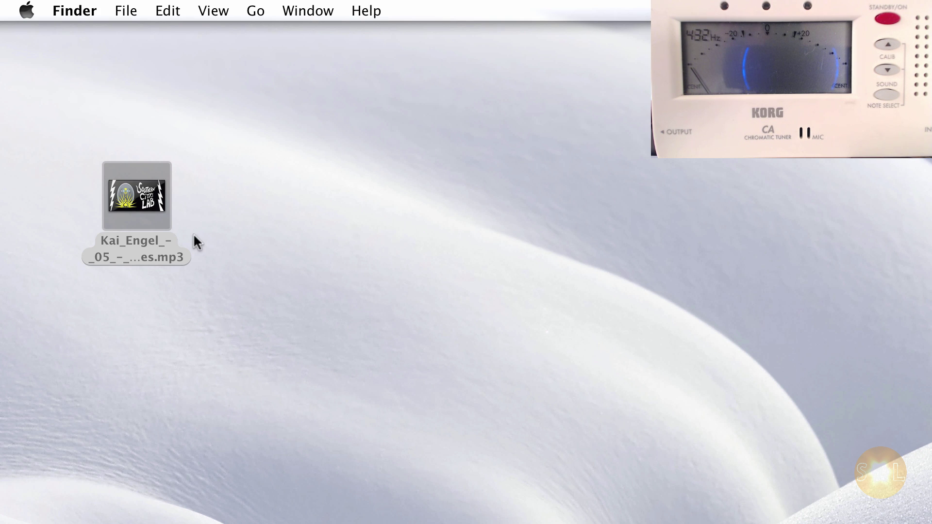
Reopen the original Kai_Engel_-_05_-_Vintage_Frames.mp3 from the desktop in Audacity.app
right_click(147, 203)
mouse_move(252, 226)
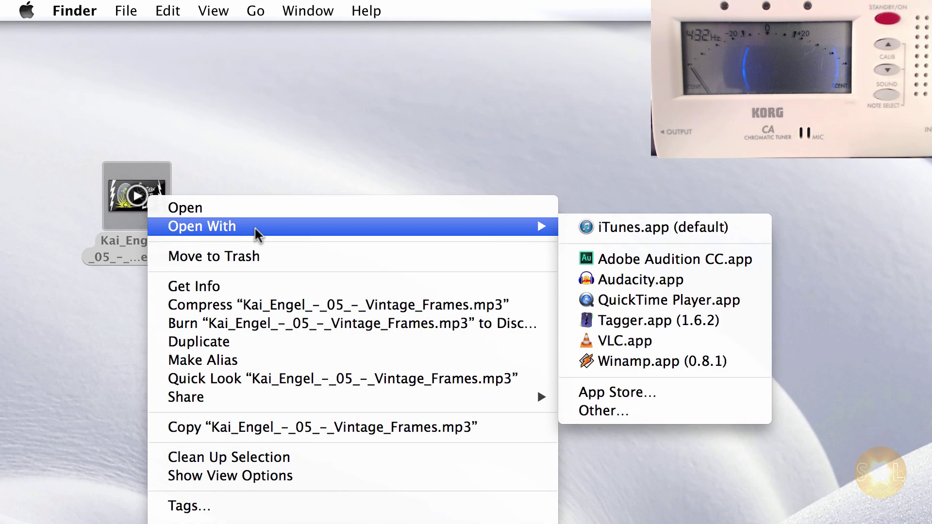
click(631, 279)
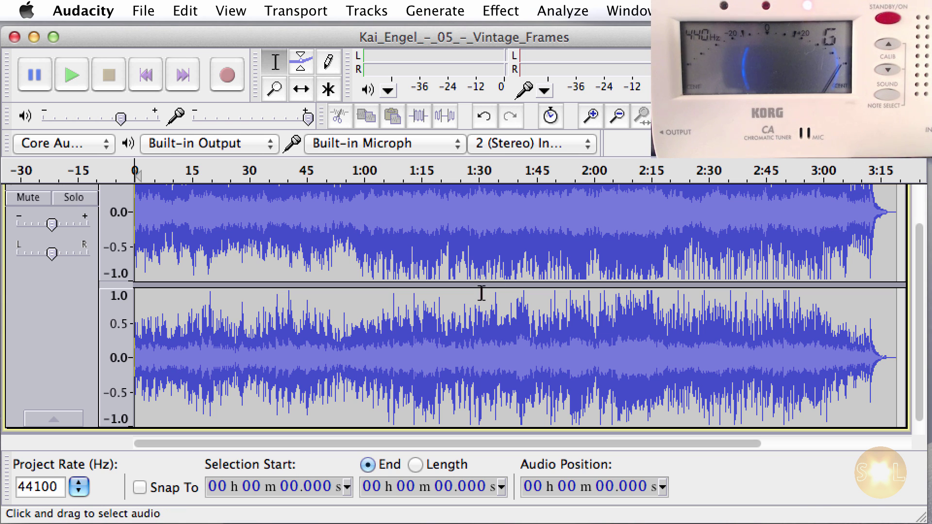
Play and stop the original song's opening, then select the whole track, 0 to 3:19.288
scroll(481, 293, up, 2)
key(space)
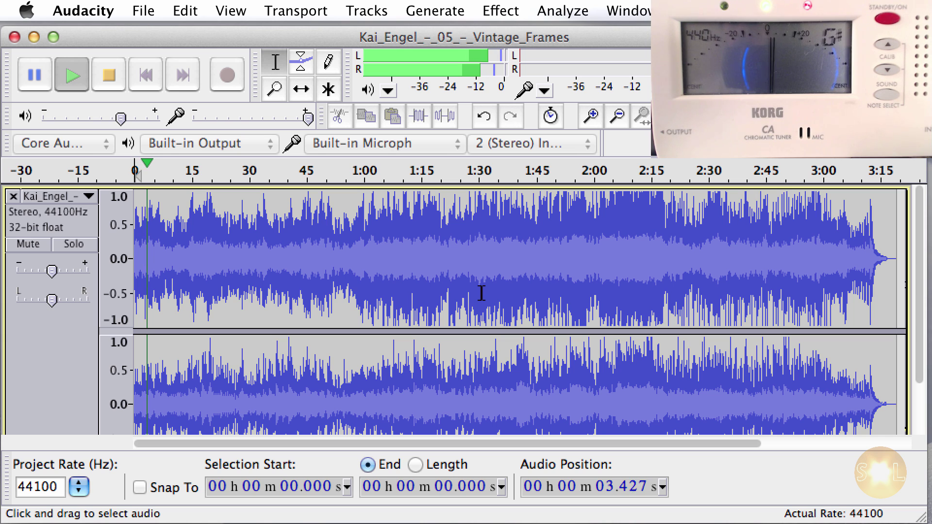
key(space)
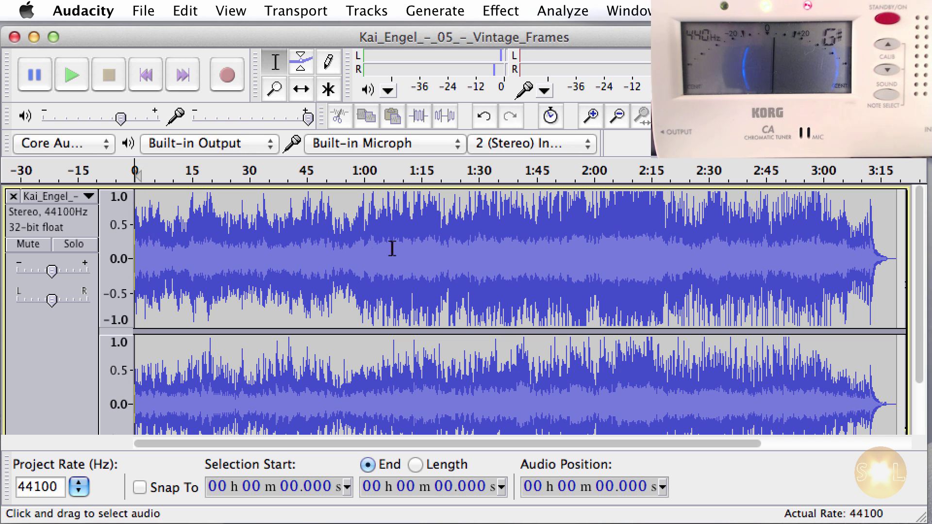
key(super+a)
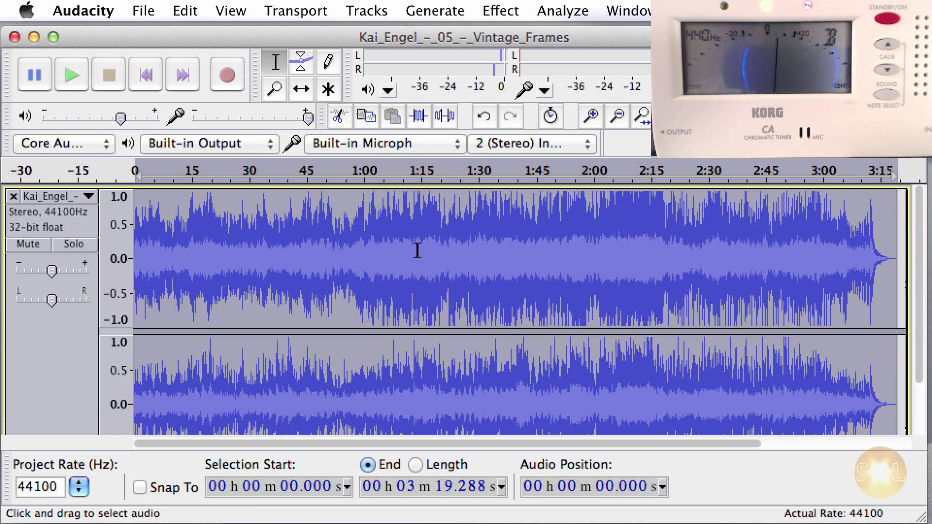
click(503, 14)
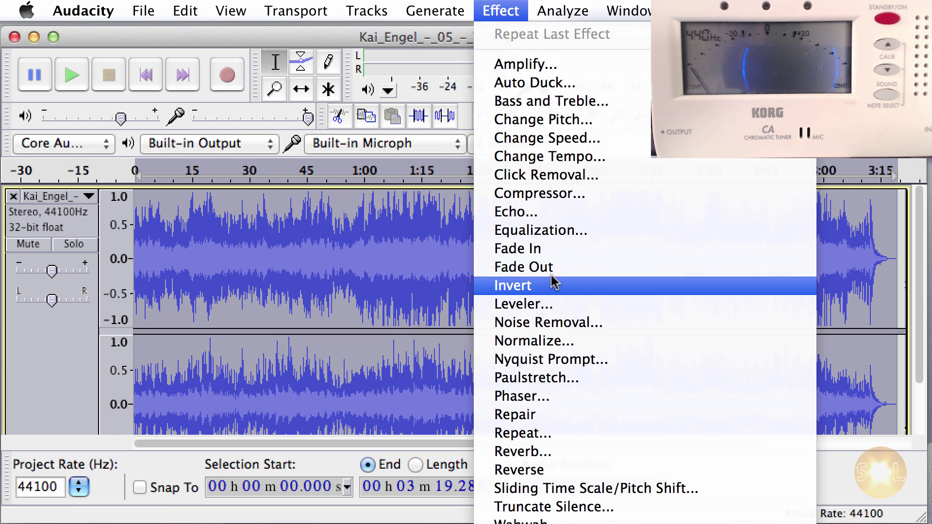
Choose Sliding Time Scale/Pitch Shift from the Effect menu for the whole song
click(543, 487)
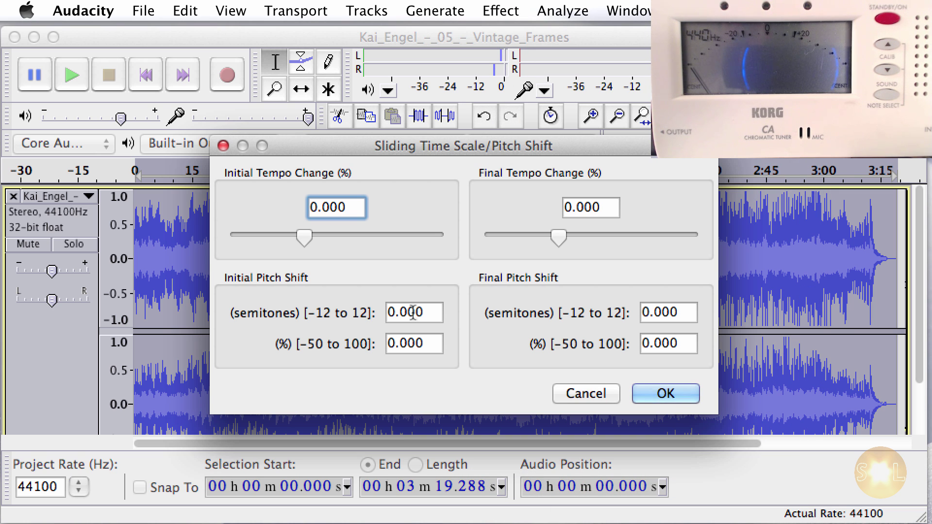
Set both initial and final pitch shift to -1.776 % and apply it to the song
double_click(411, 339)
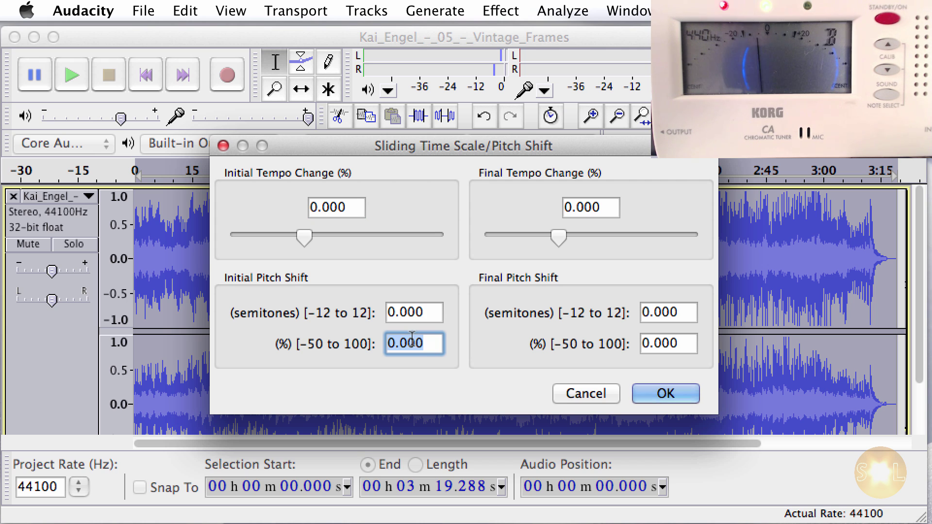
text(-1.776)
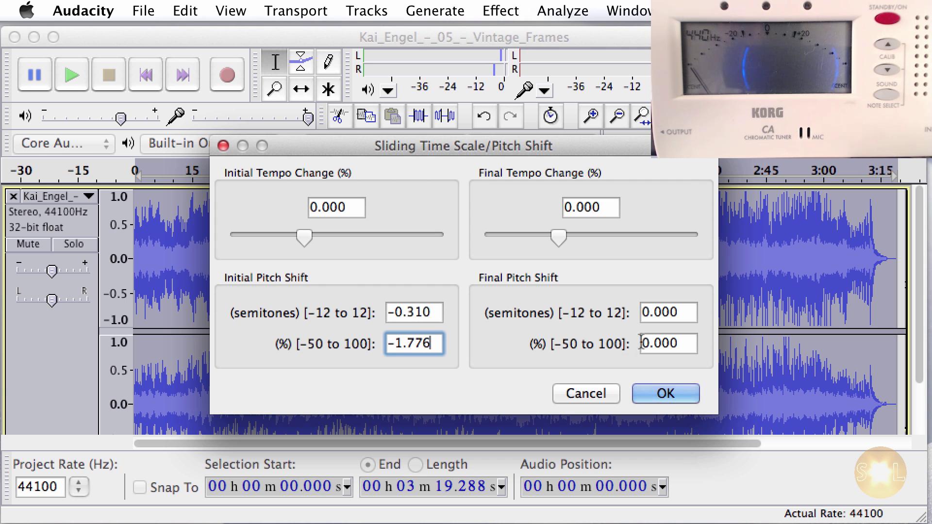
click(662, 341)
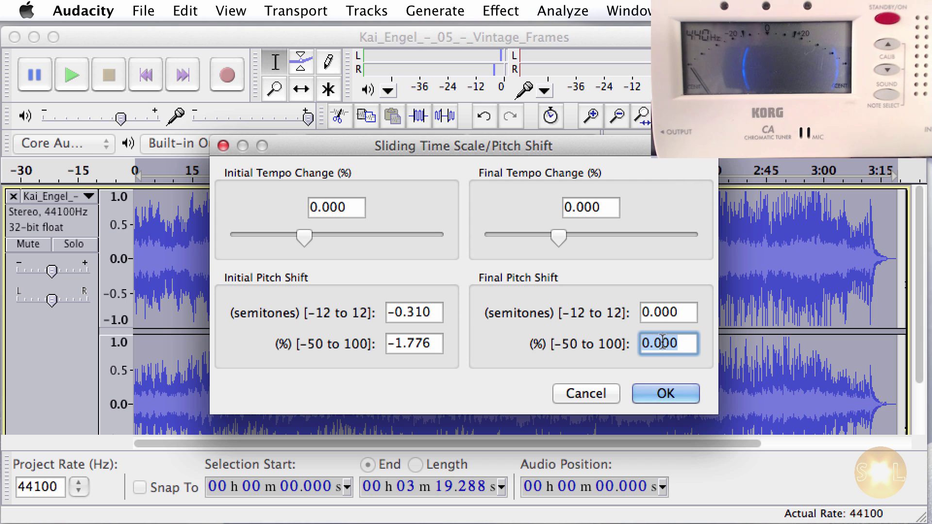
text(-1.776)
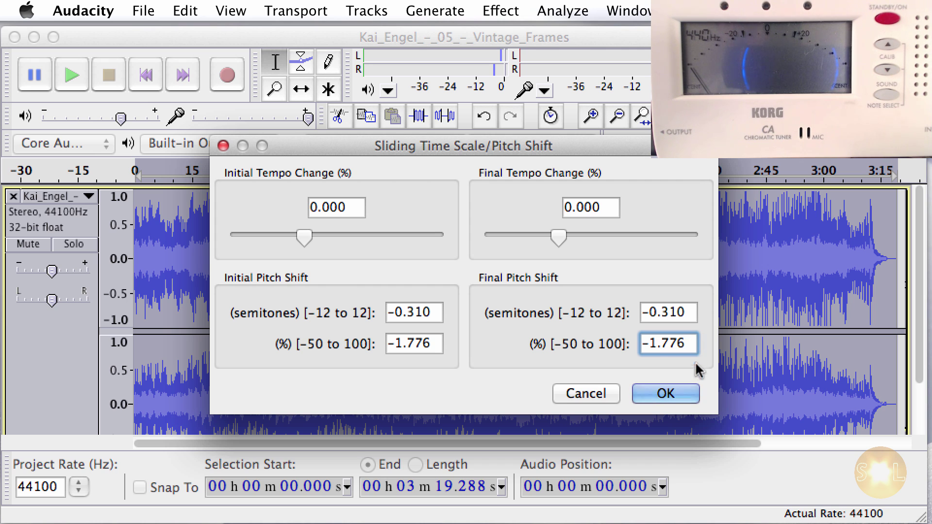
click(666, 394)
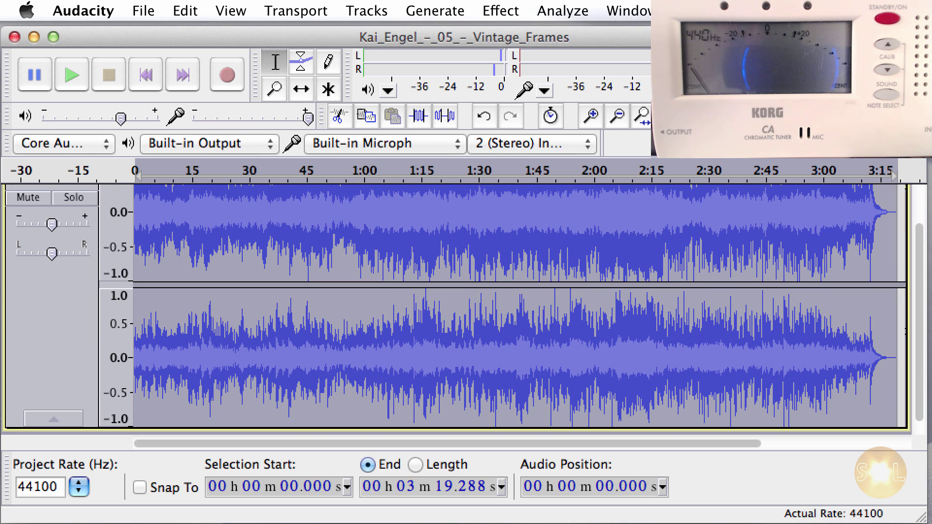
scroll(491, 278, up, 2)
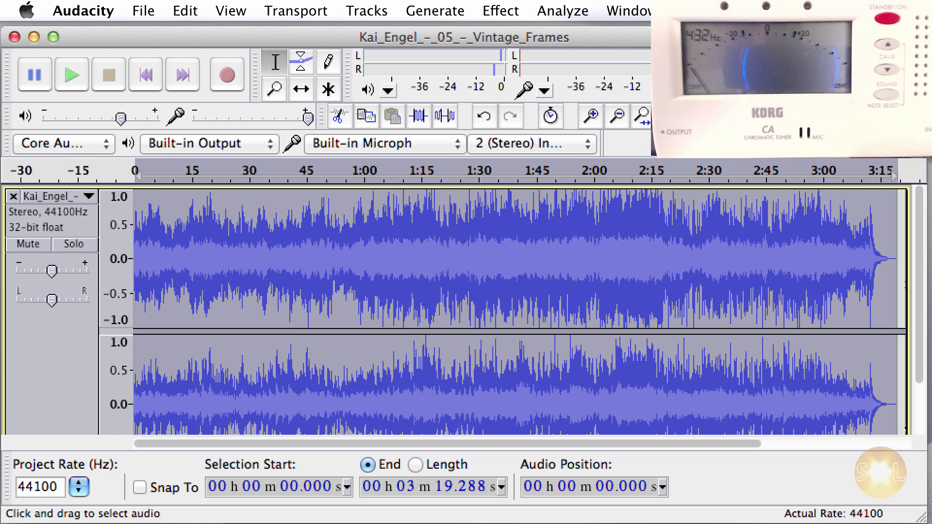
key(space)
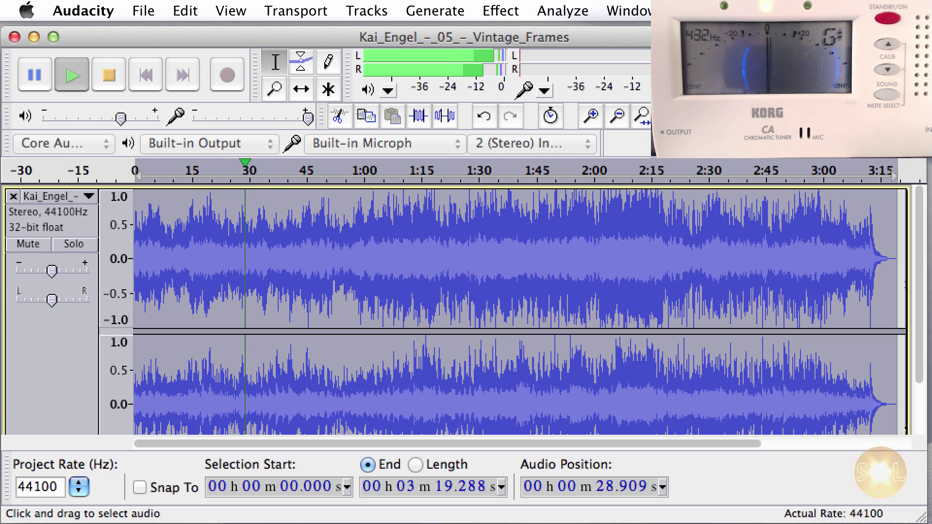
key(space)
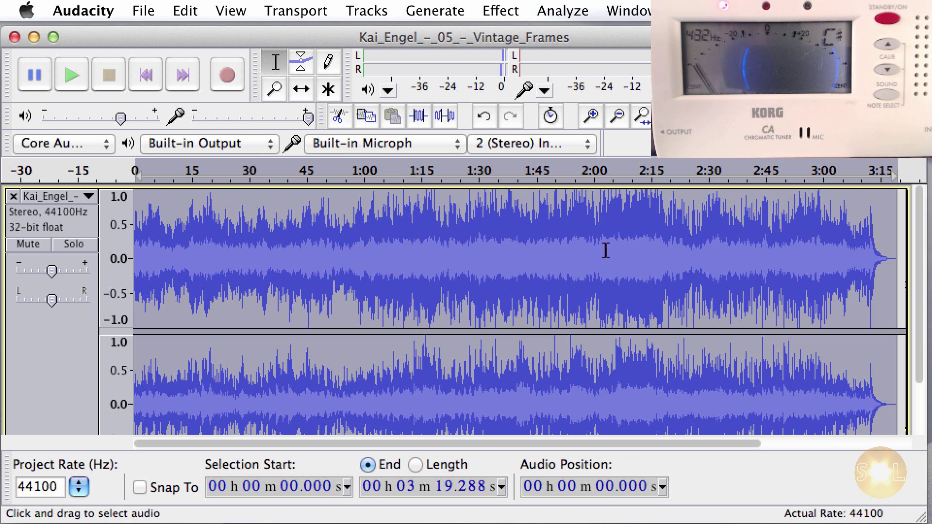
Apply Normalize with maximum amplitude -0.1 dB and DC offset removal to the pitch-shifted song
scroll(608, 250, down, 2)
scroll(612, 251, up, 2)
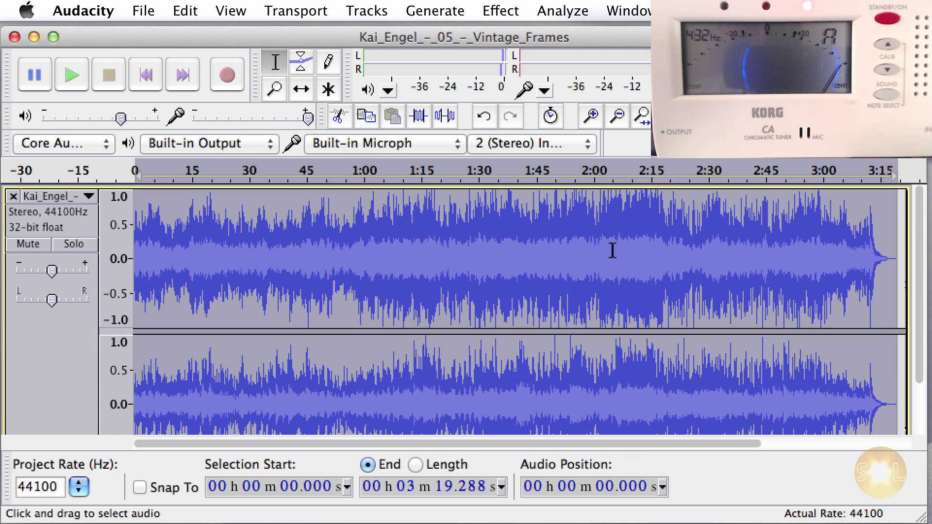
click(512, 11)
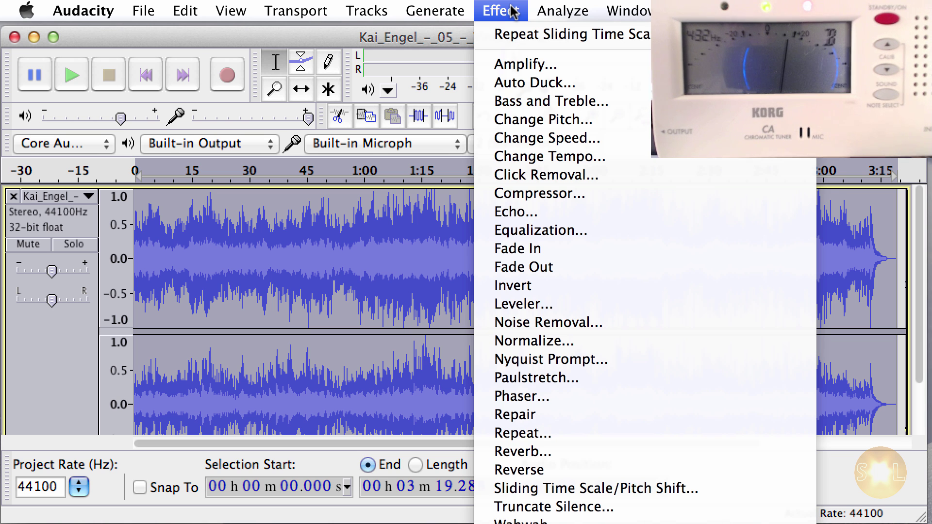
click(531, 340)
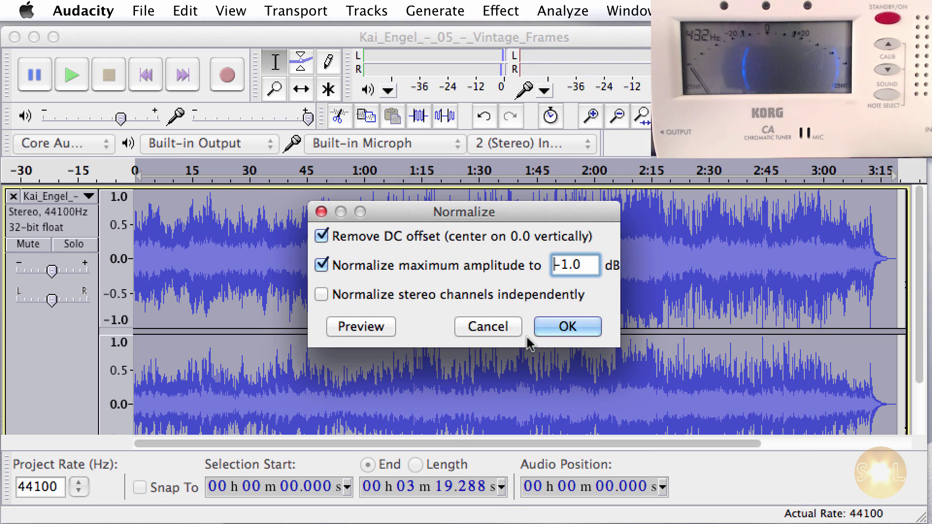
click(568, 265)
key(BackSpace)
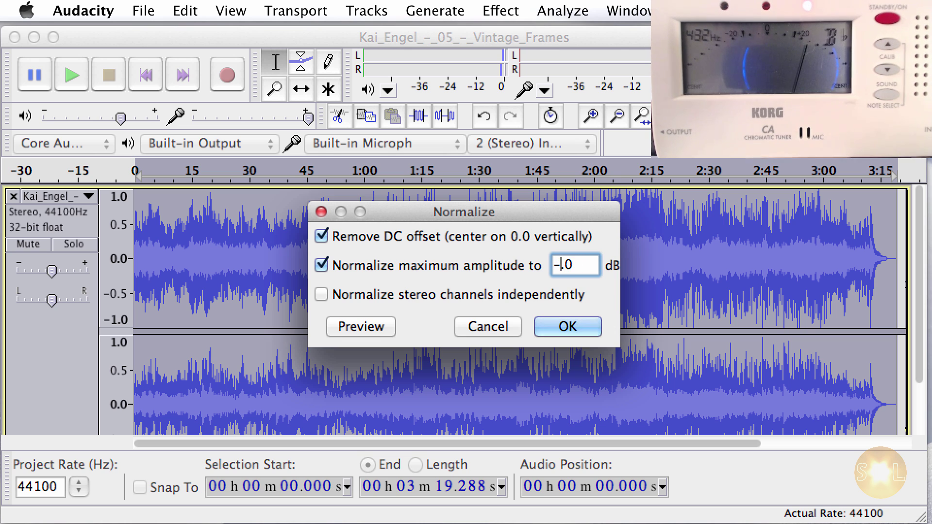
text(0)
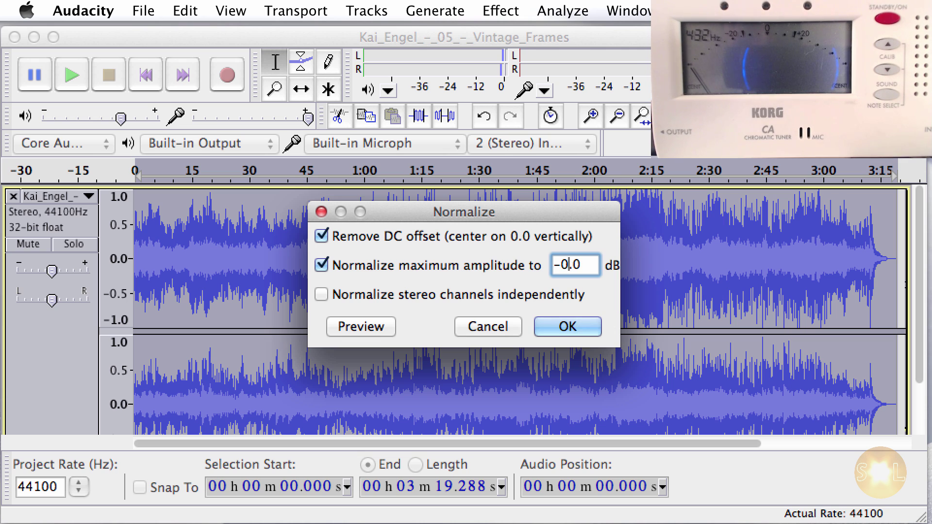
key(Right)
key(BackSpace)
text(1)
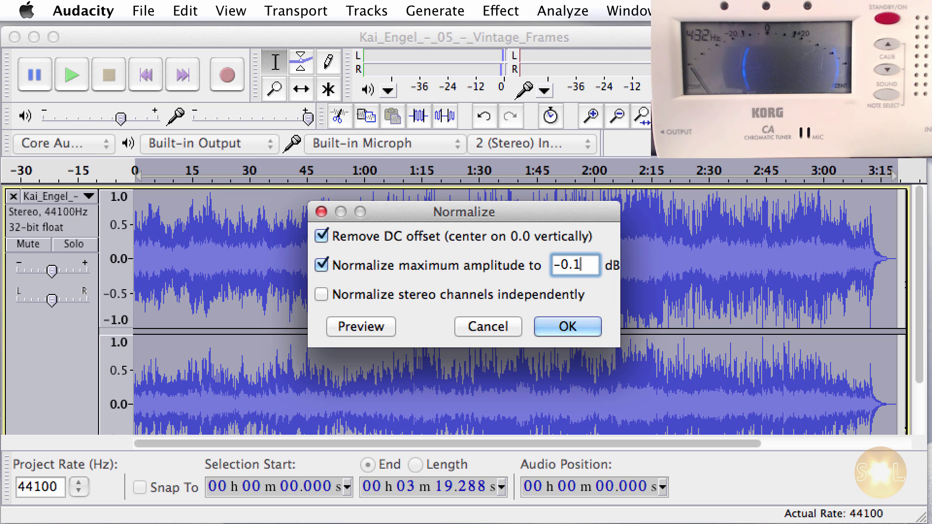
click(568, 327)
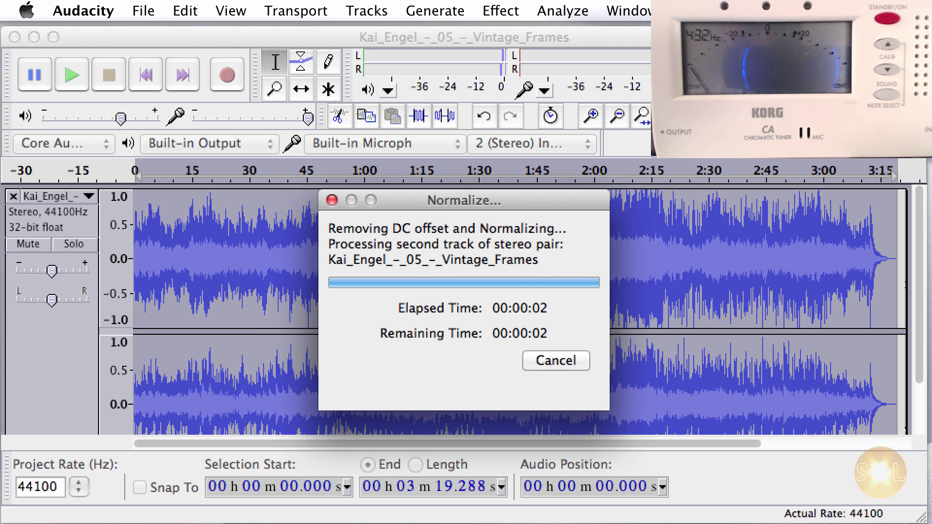
scroll(779, 353, up, 2)
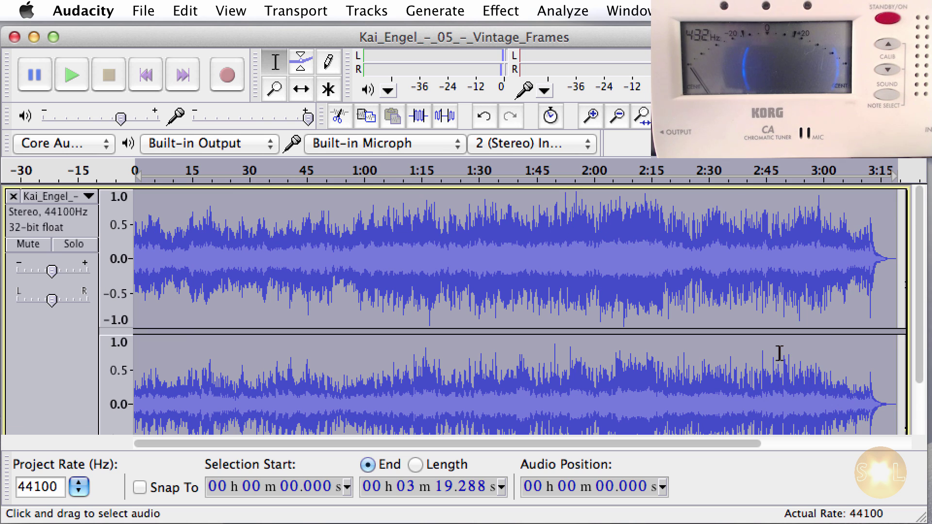